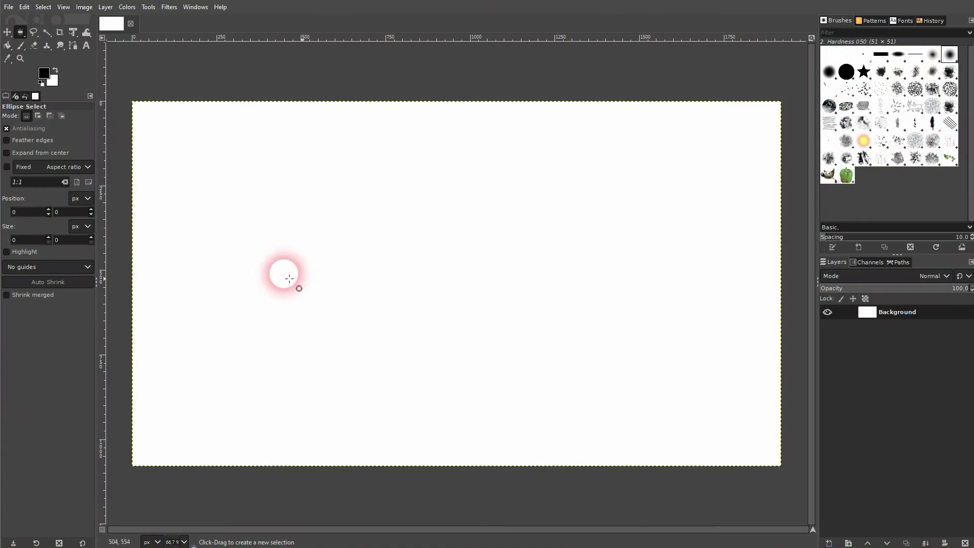
- Render lava over the canvas with Seed 10, Size 10 and Roughness 7
left_click(172, 9)
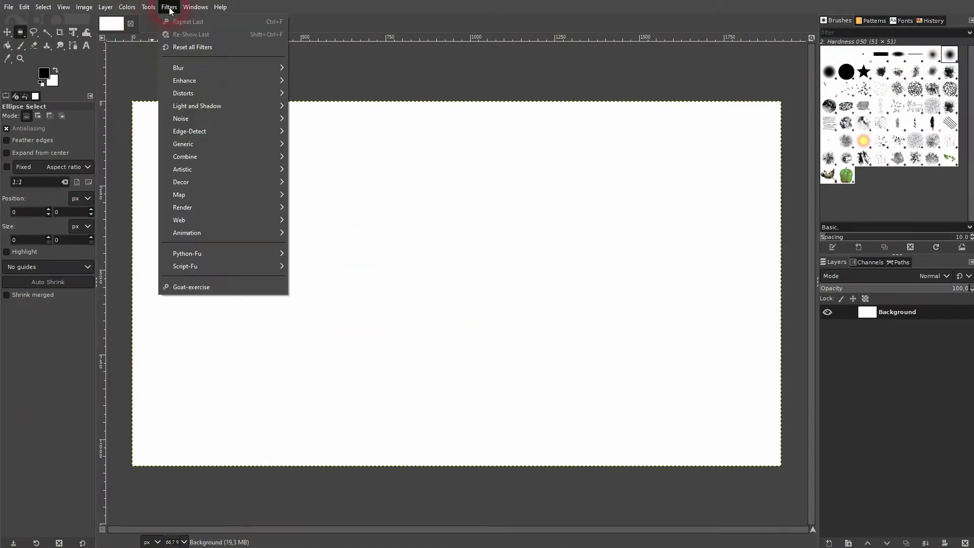
mouse_move(258, 209)
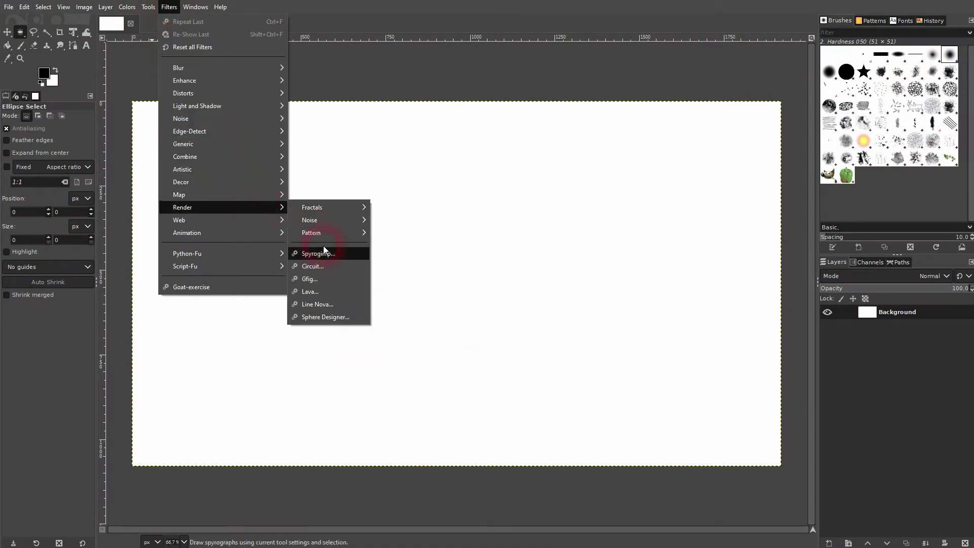
left_click(333, 291)
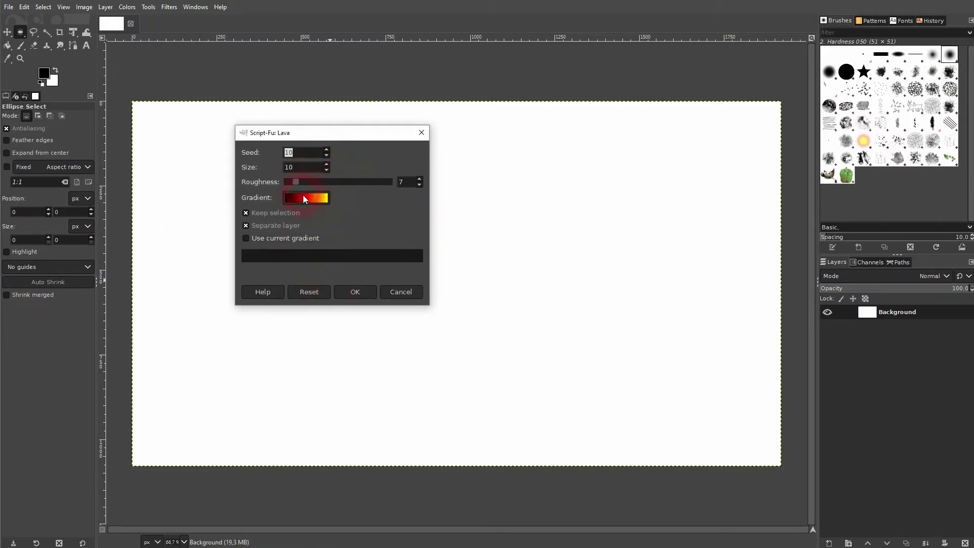
left_click_drag(288, 153, 298, 156)
left_click(369, 292)
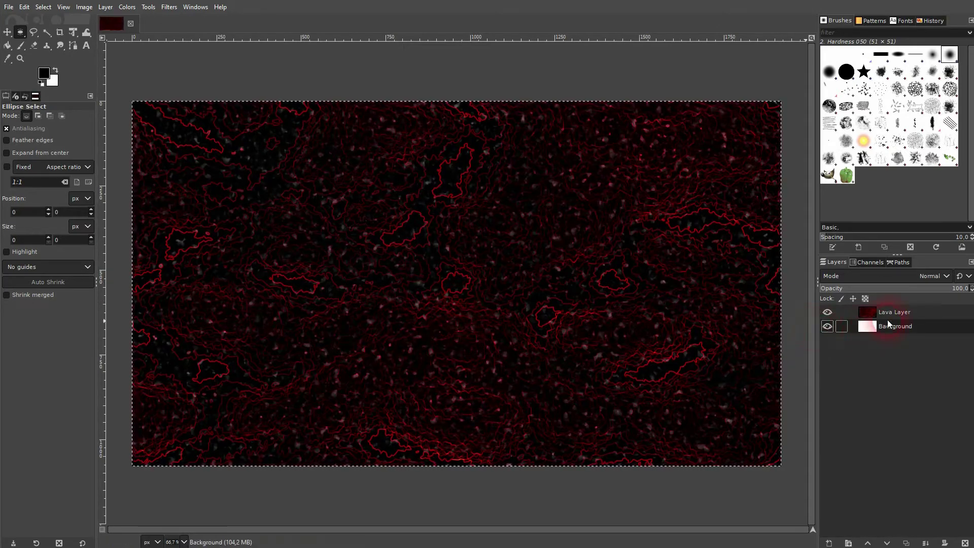
- Select Lava Layer and toggle its visibility off and on to compare with the background
left_click(892, 315)
left_click(828, 312)
left_click(827, 312)
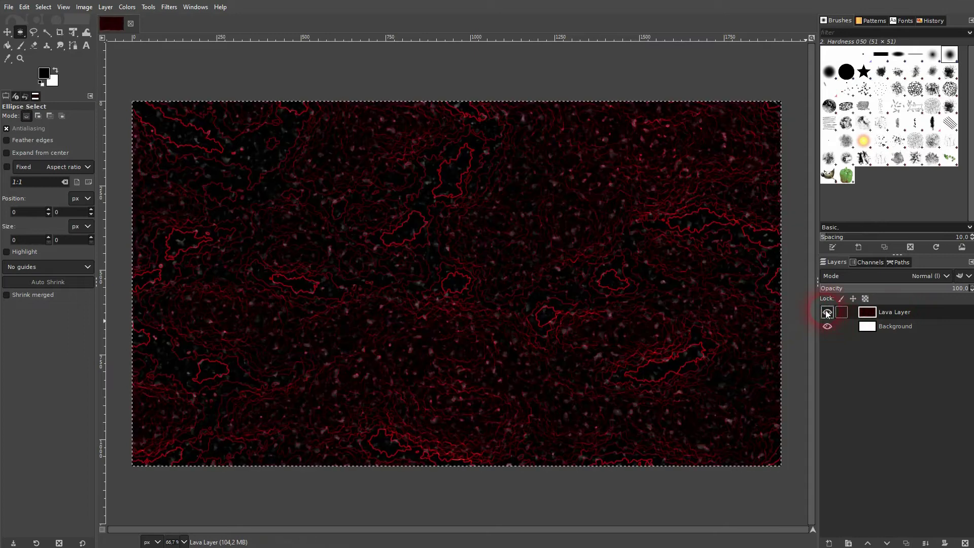
- Re-run the Lava filter with a changed seed and size to create Lava Layer #1
left_click(169, 7)
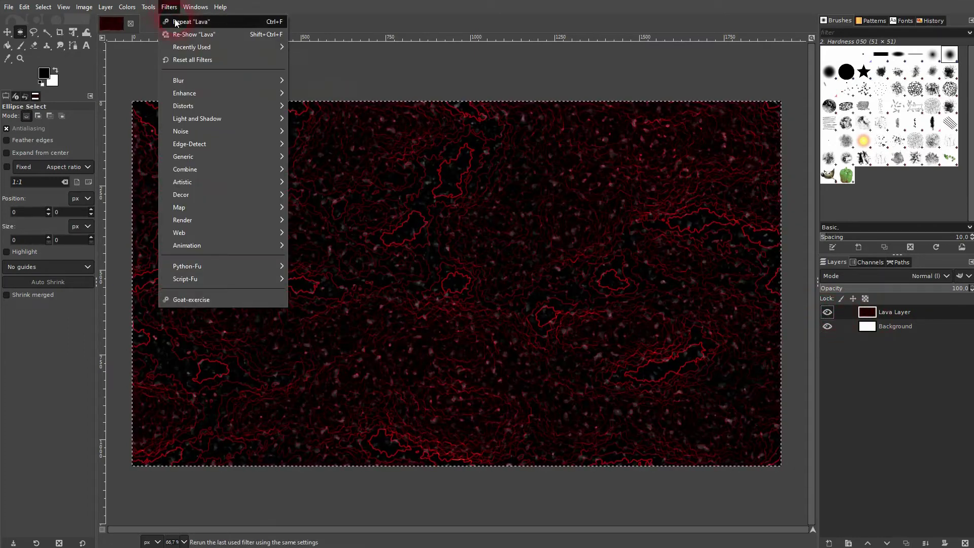
left_click(184, 32)
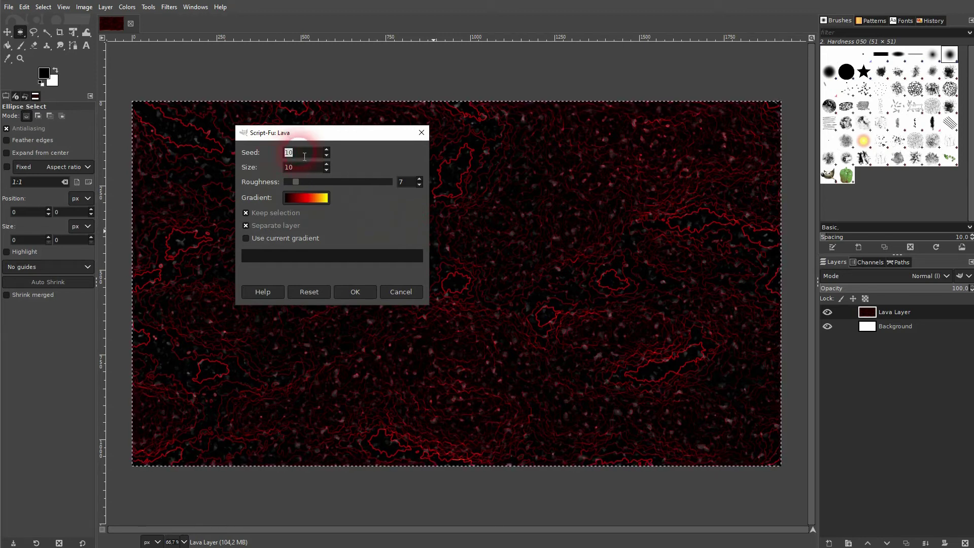
type("1")
left_click(309, 170)
left_click(313, 151)
key("BackSpace")
left_click(308, 170)
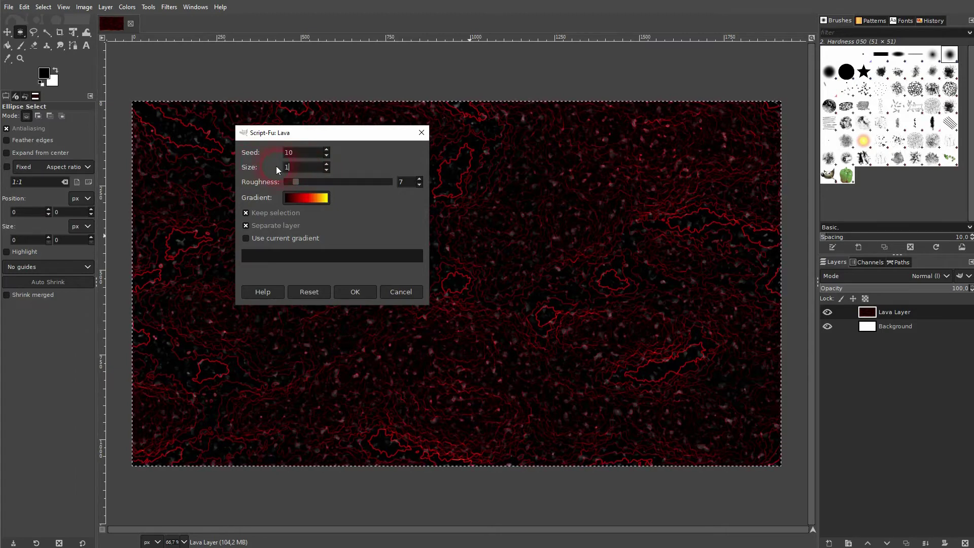
left_click(365, 294)
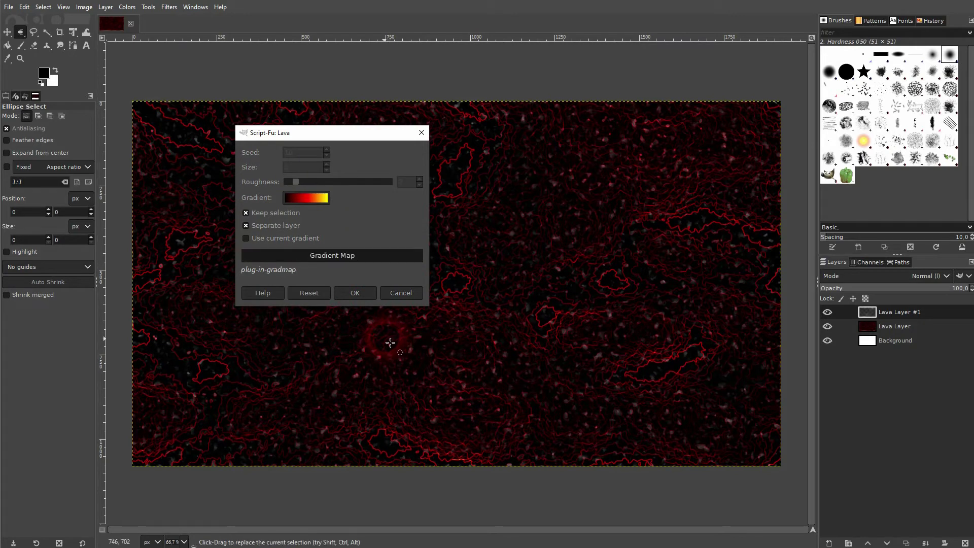
- Select Lava Layer #1 and toggle its visibility off and on to compare
left_click(892, 312)
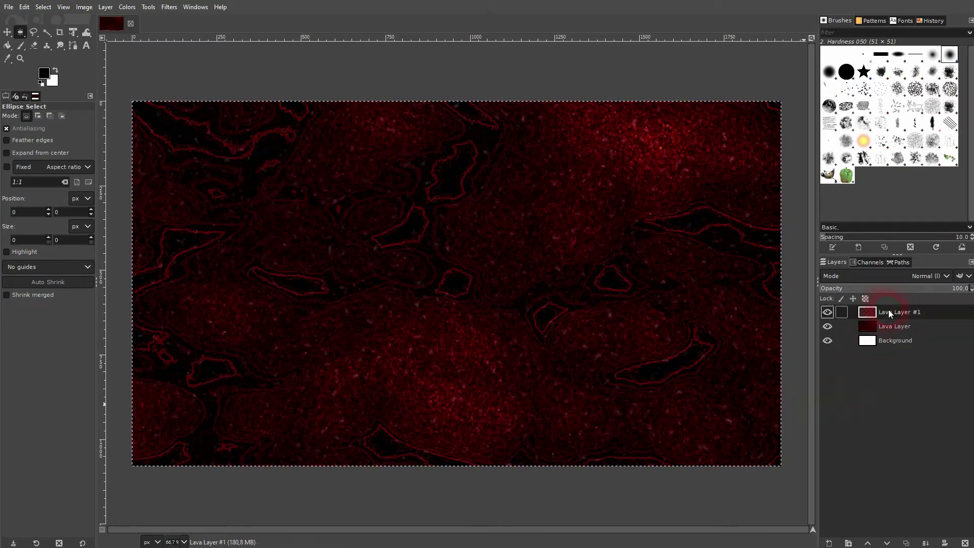
left_click(827, 312)
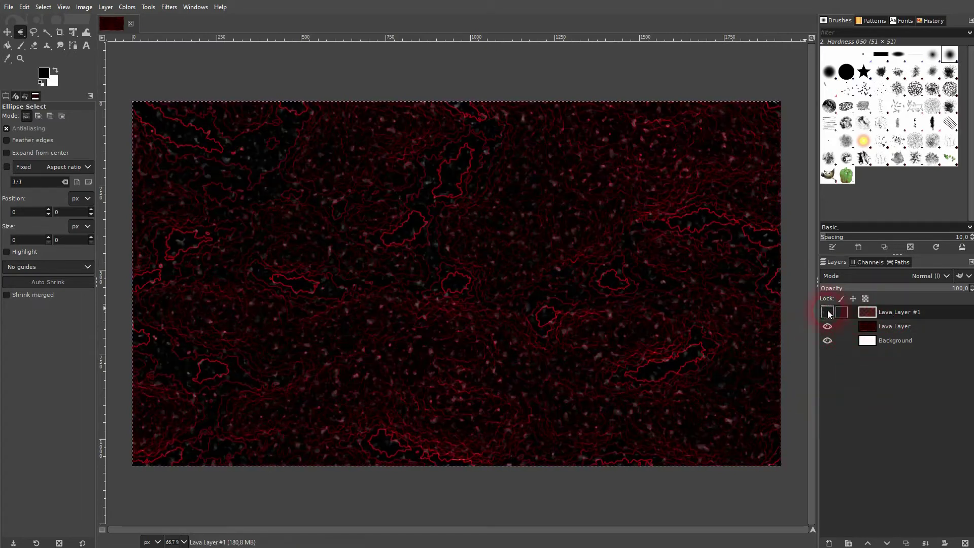
left_click(827, 312)
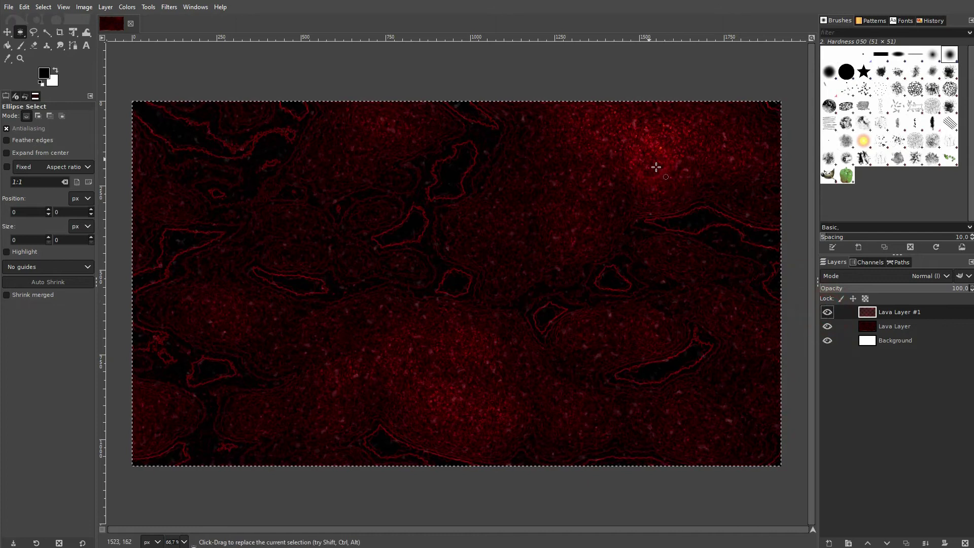
- Re-run Lava at size 100 to add Lava Layer #2 of angular red shards
left_click(169, 6)
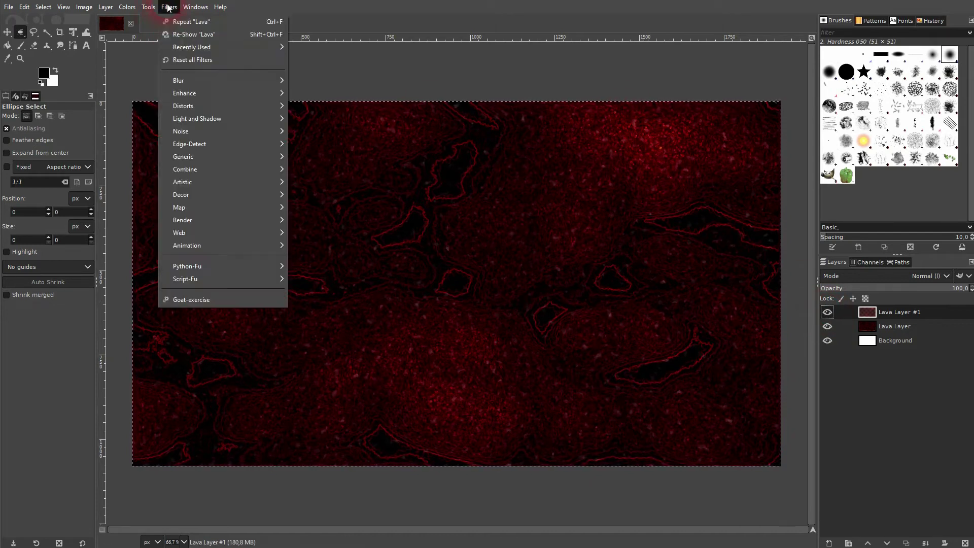
left_click(209, 34)
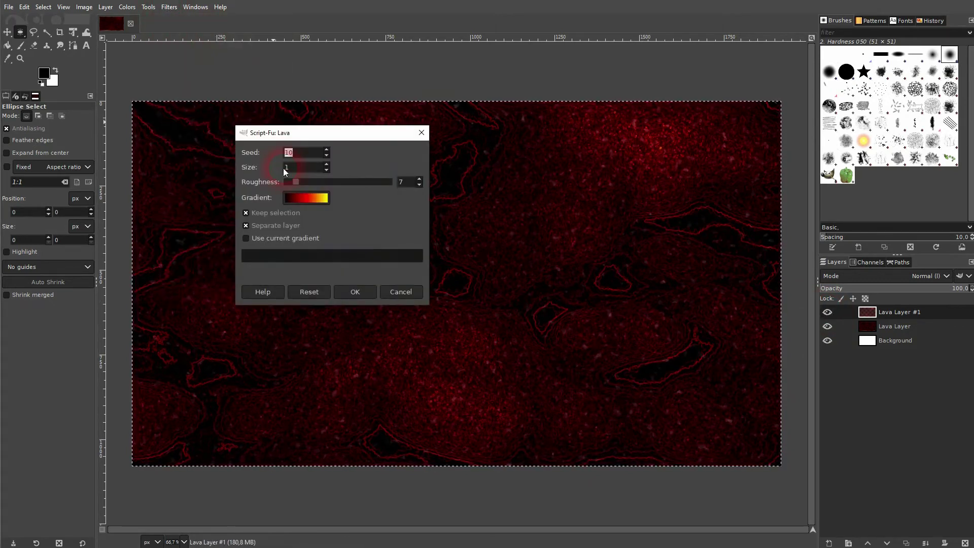
type("0")
left_click(355, 292)
left_click(447, 340)
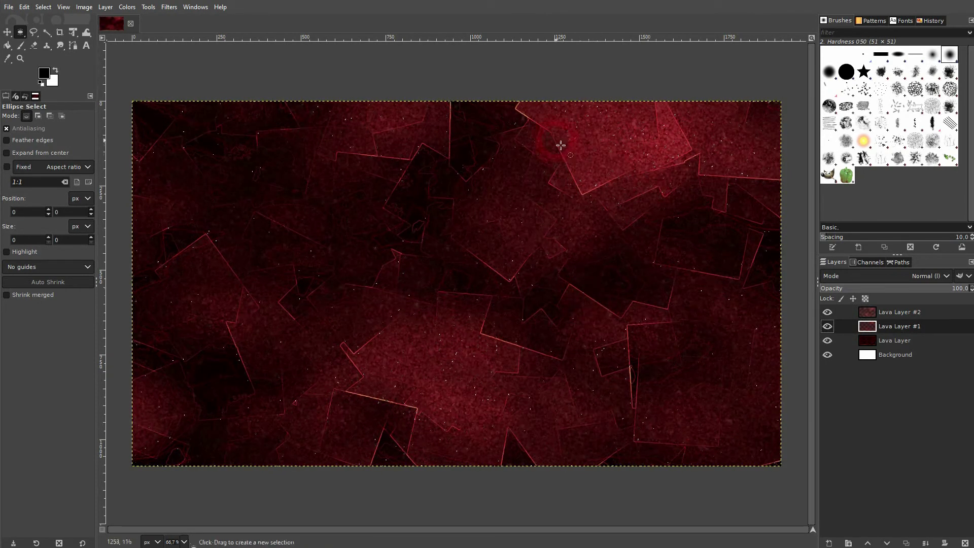
- Compare Lava Layer #2, then render Lava Layer #3 with revised size and roughness
left_click(828, 313)
left_click(827, 313)
left_click(889, 315)
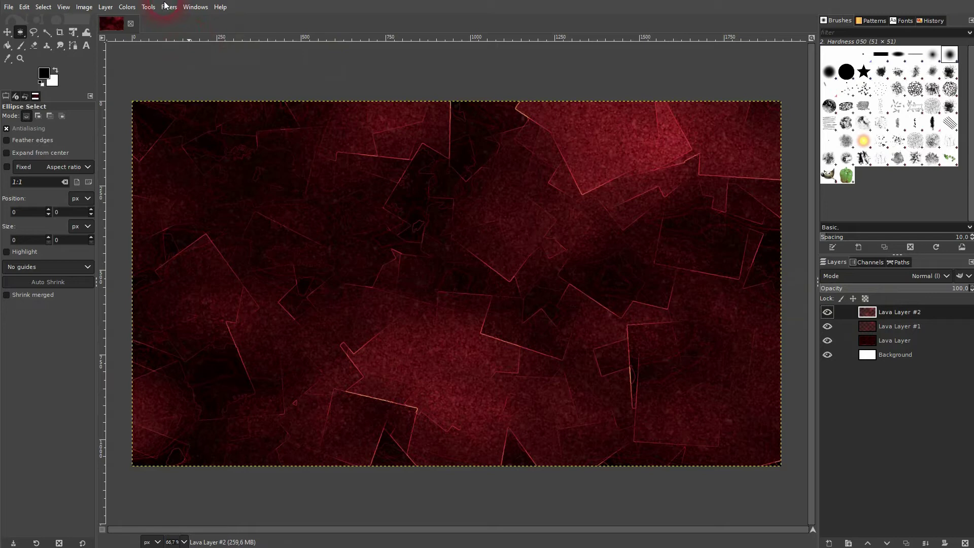
left_click(165, 6)
left_click(230, 35)
left_click(314, 171)
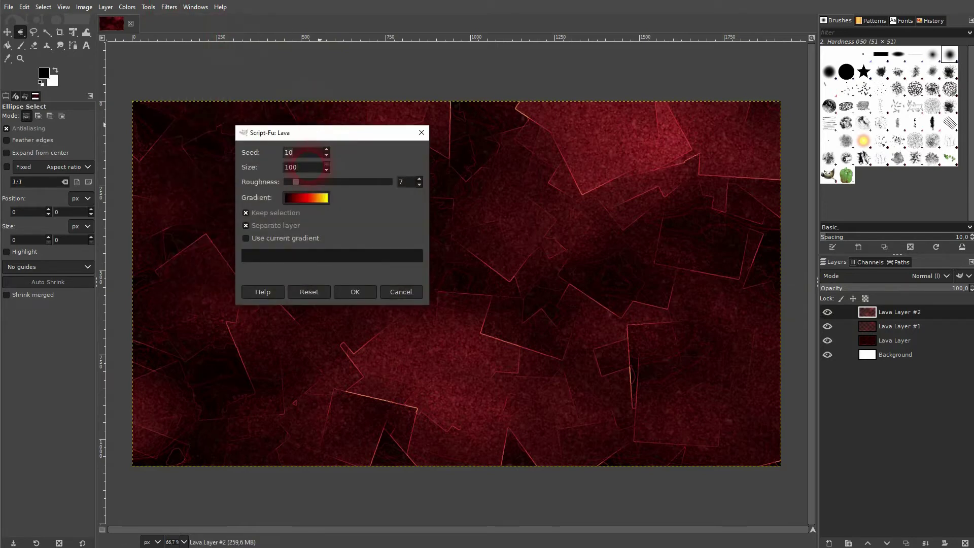
left_click(296, 181)
left_click(360, 294)
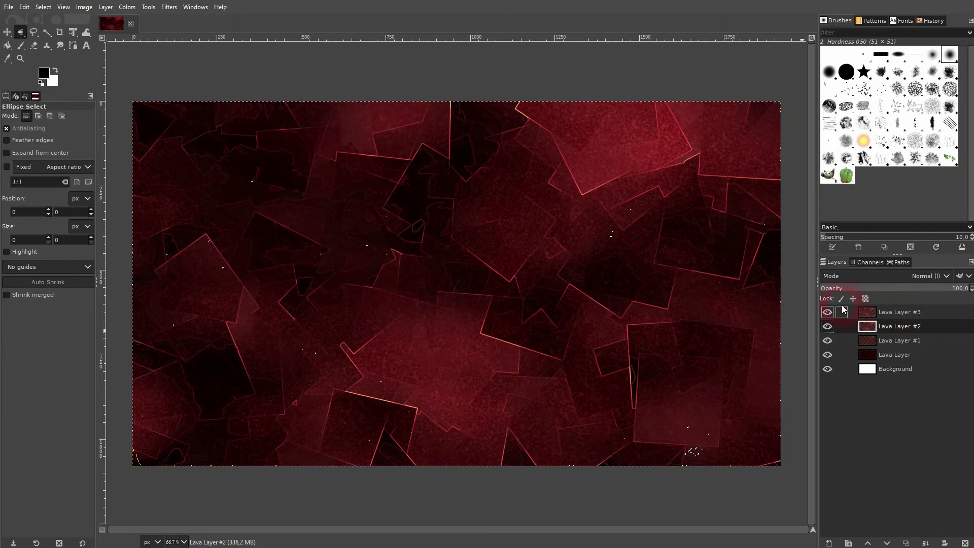
left_click(717, 245)
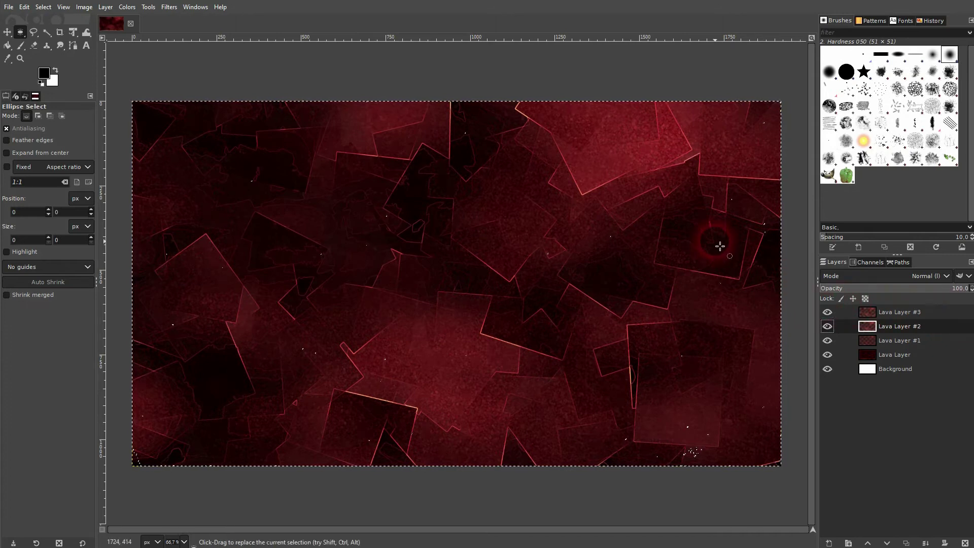
- Compare Lava Layer #3, then render Lava Layer #4 with roughness 50
left_click(827, 311)
left_click(830, 314)
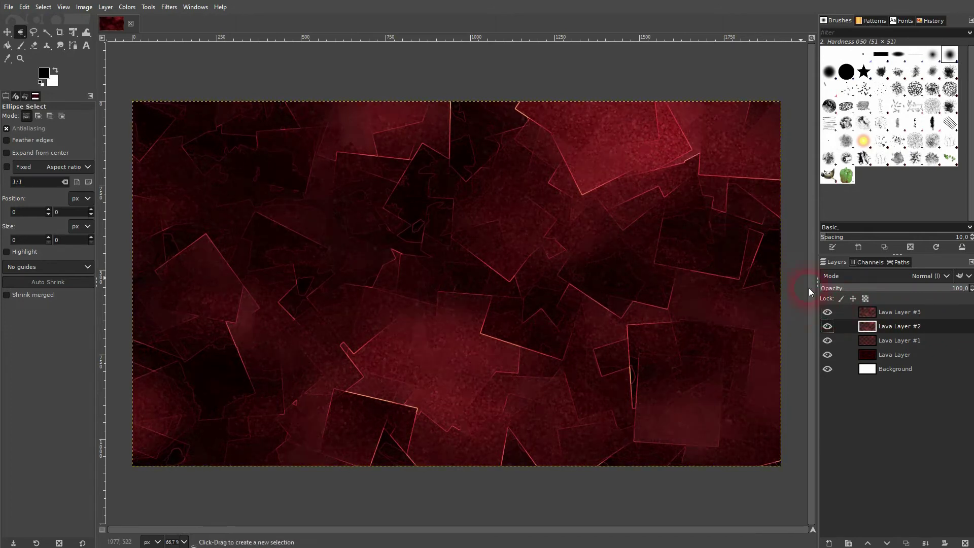
left_click(897, 314)
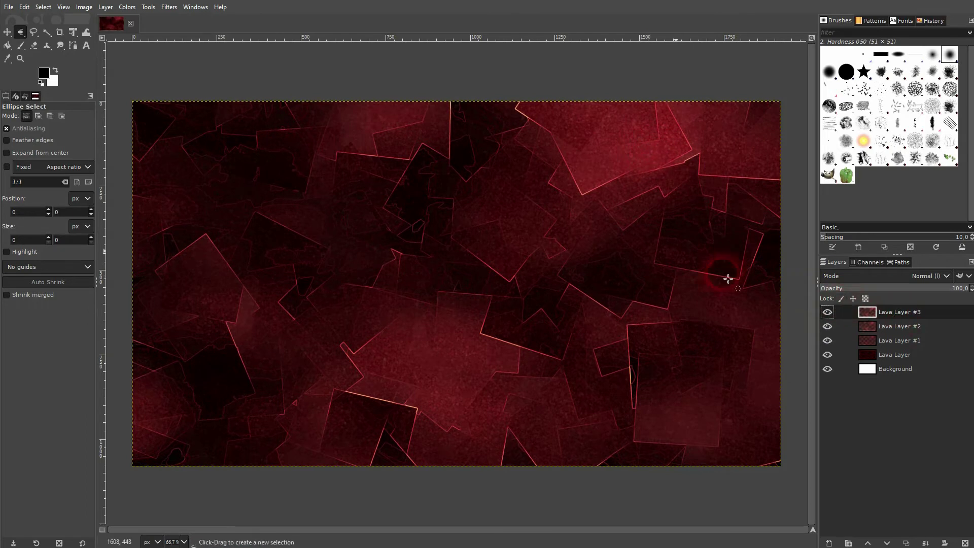
left_click(169, 6)
left_click(182, 34)
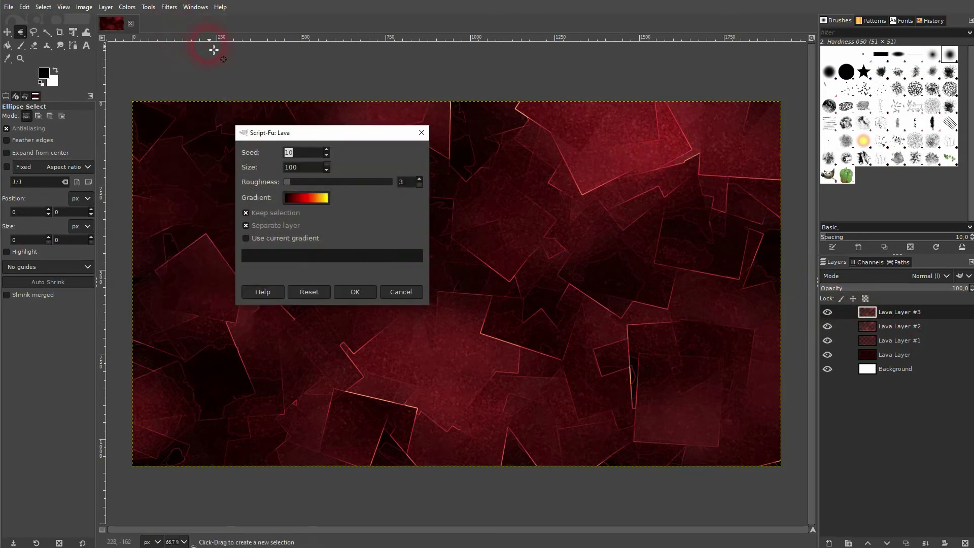
left_click(287, 182)
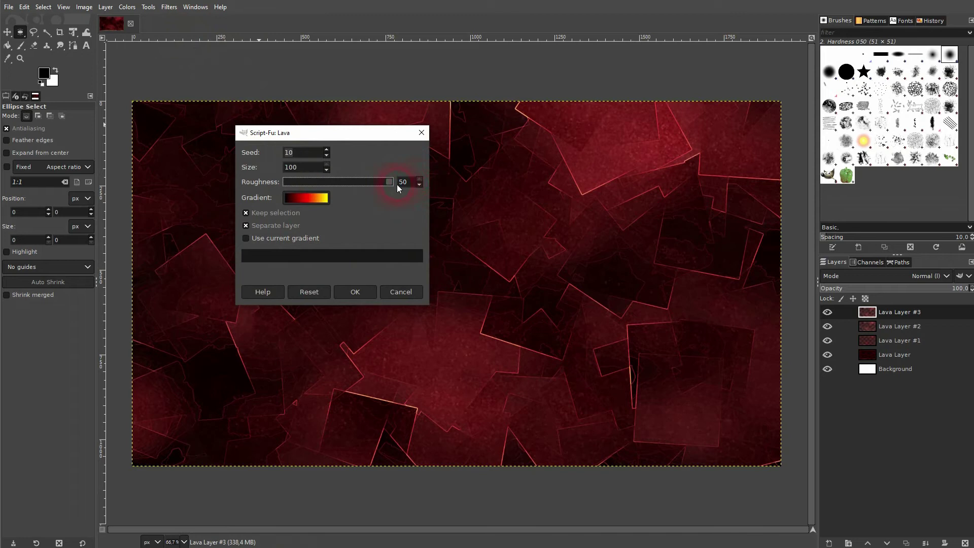
left_click(354, 292)
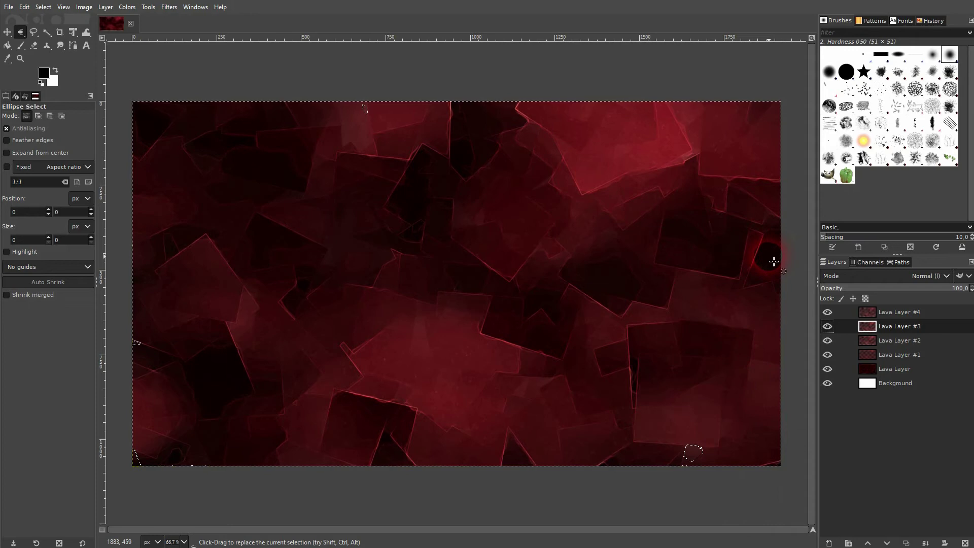
- Compare Lava Layer #4 against the layers below and delete it
left_click(827, 313)
left_click(827, 312)
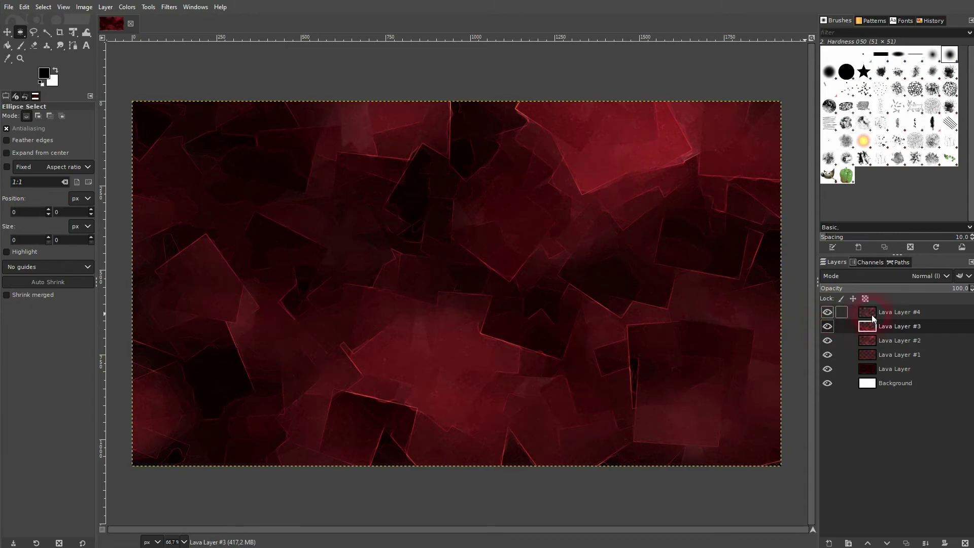
left_click(899, 314)
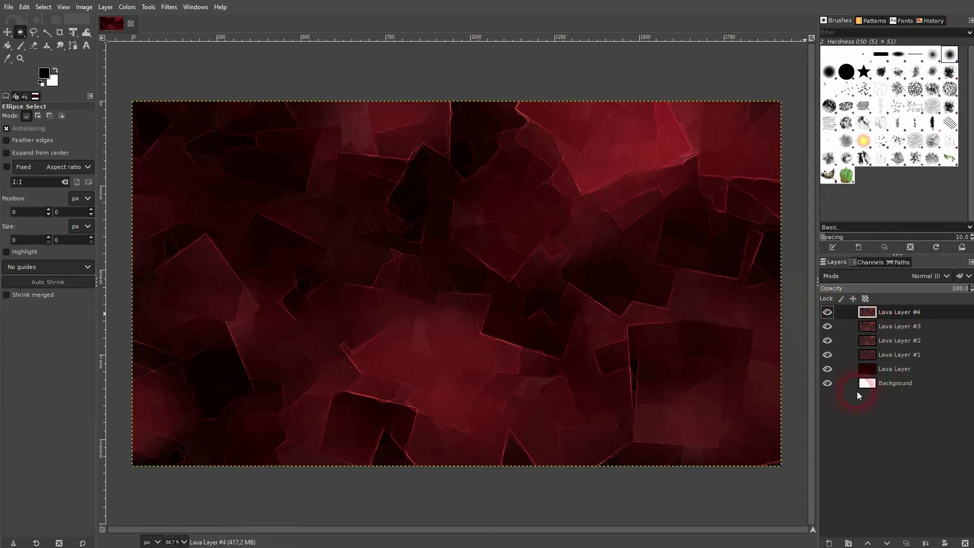
left_click(966, 542)
- Delete the remaining lava layers, leaving only the Background
left_click(966, 543)
left_click(966, 542)
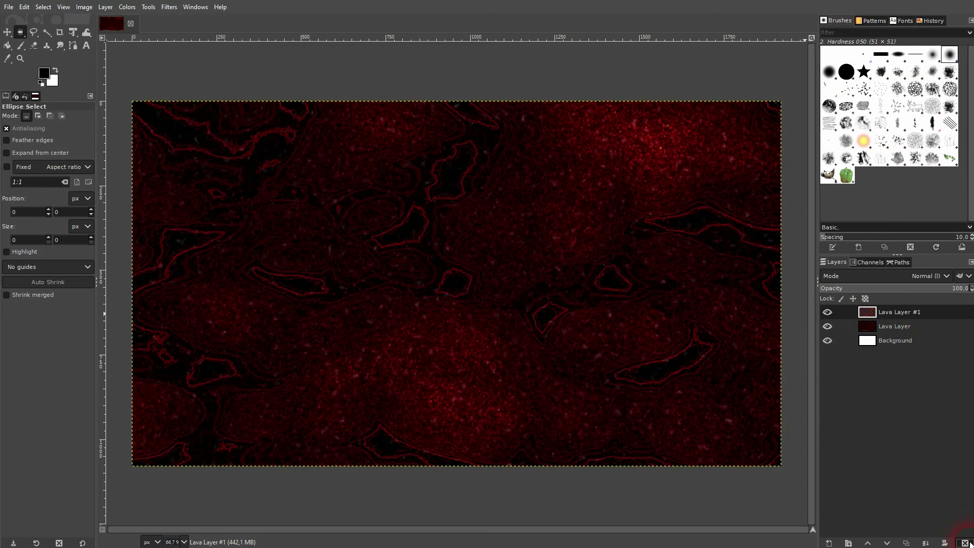
left_click(966, 543)
left_click(966, 543)
left_click(21, 169)
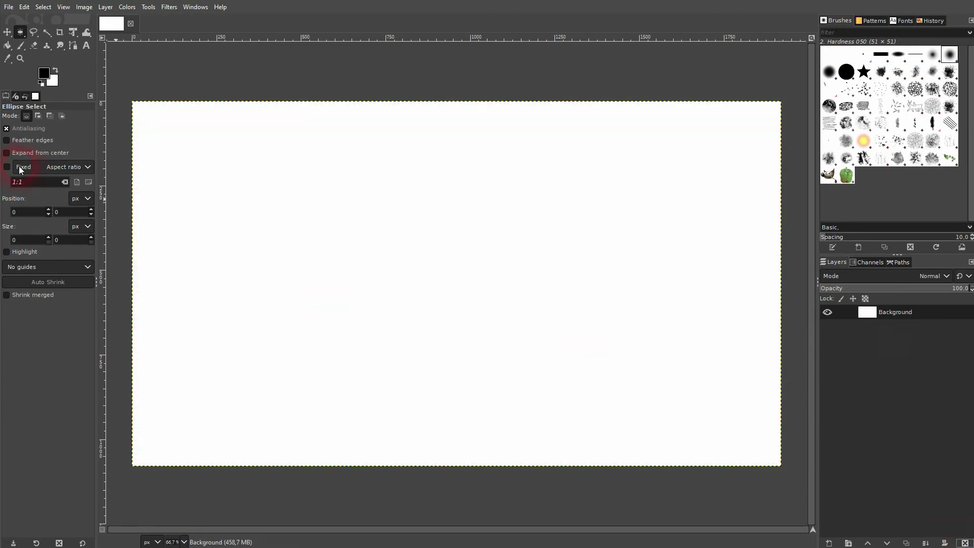
- Draw a central elliptical selection and render lava into it at roughness 9
left_click(18, 41)
left_click(58, 42)
left_click_drag(380, 230, 598, 376)
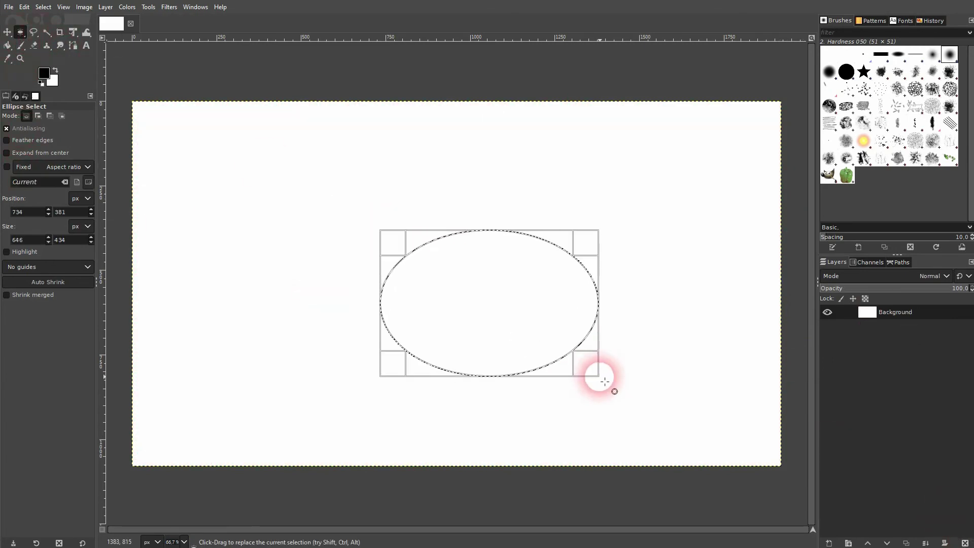
left_click(171, 8)
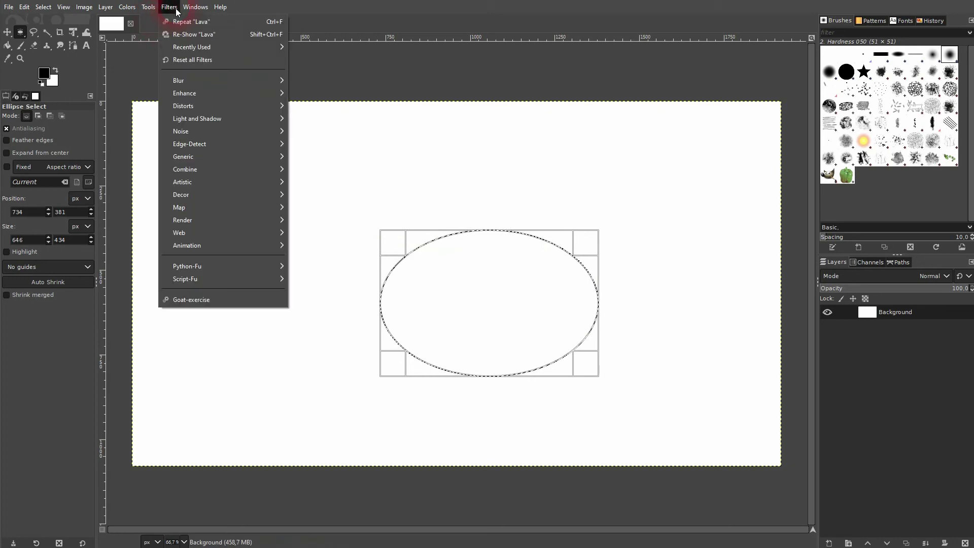
left_click(193, 37)
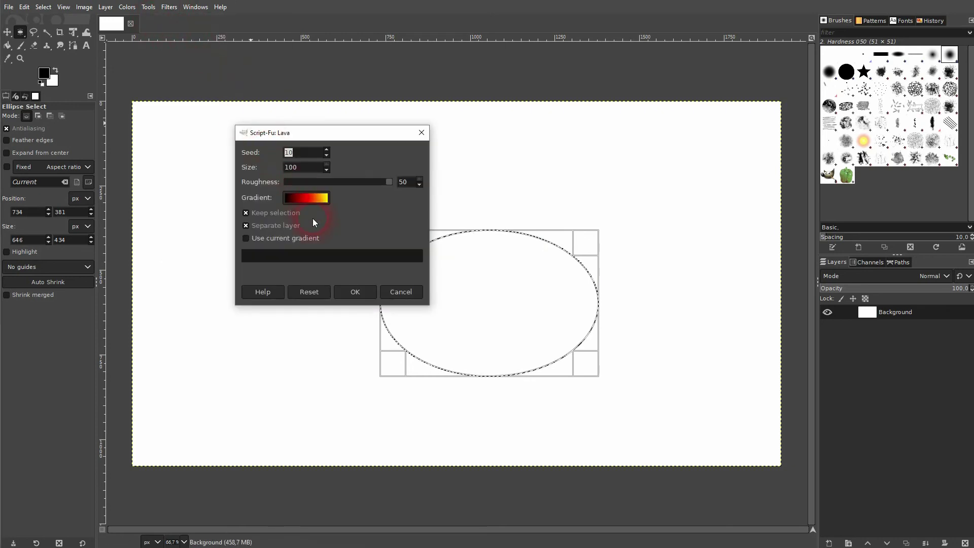
left_click(264, 213)
left_click_drag(390, 182, 298, 171)
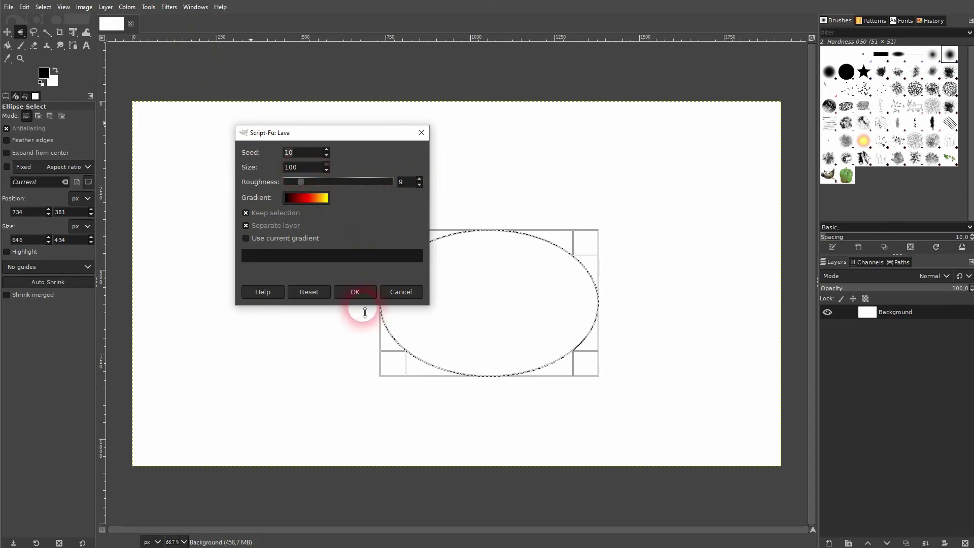
left_click(357, 293)
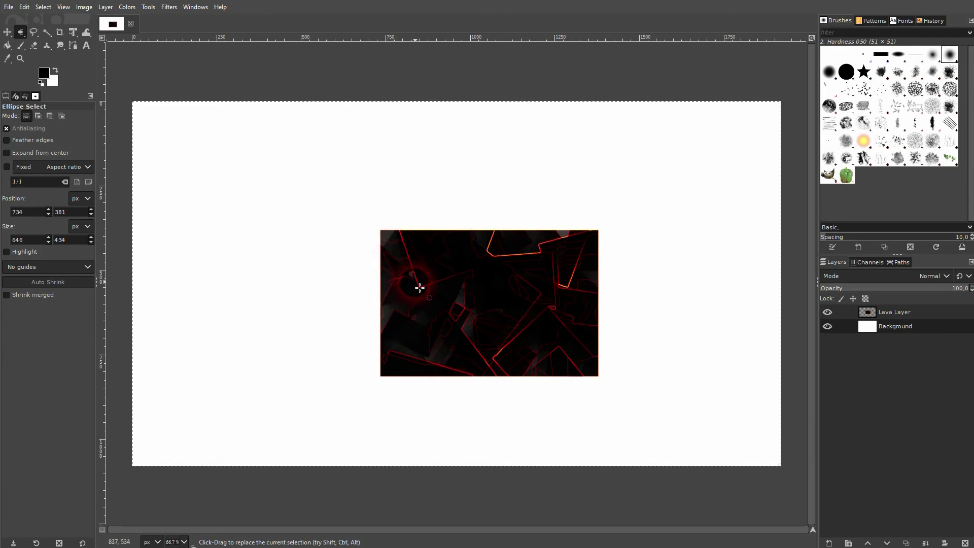
- Draw a rectangular selection at the upper left and fill it with lava on Lava Layer #1
left_click(21, 31)
left_click(57, 34)
left_click_drag(195, 174, 303, 290)
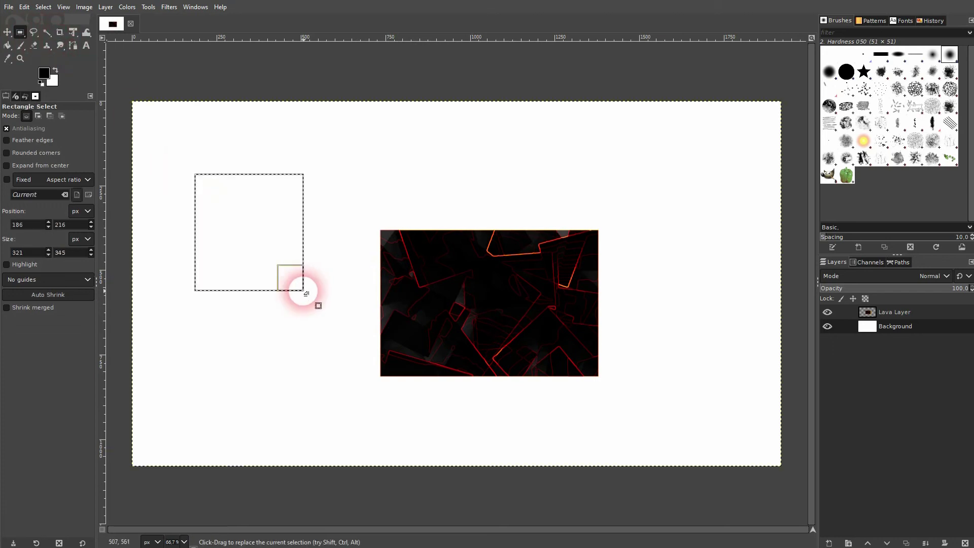
left_click(169, 7)
left_click(193, 34)
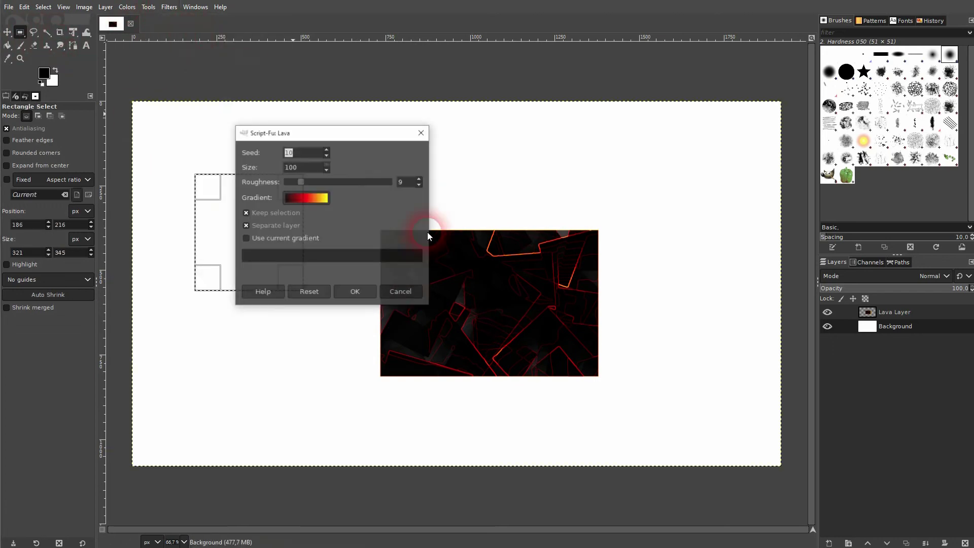
left_click(358, 291)
left_click(385, 367)
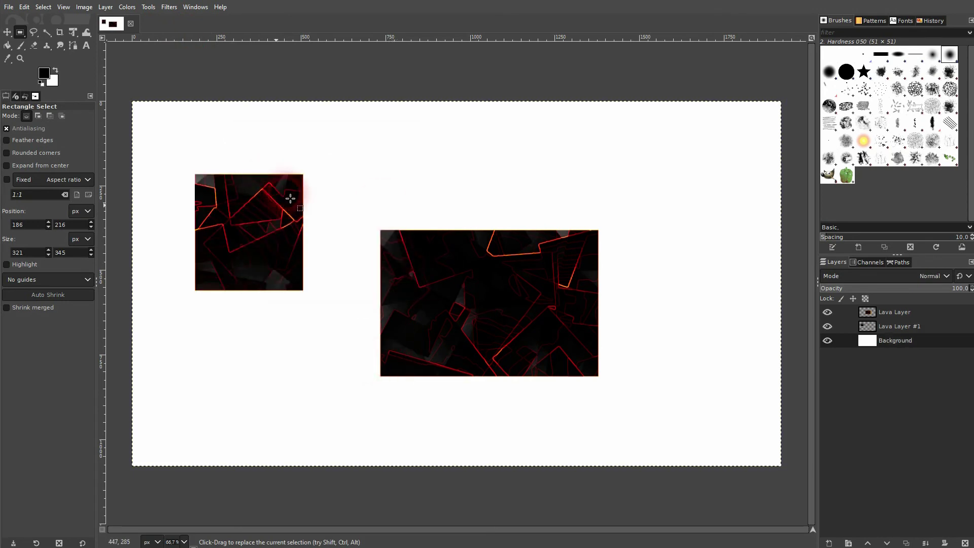
left_click(459, 315)
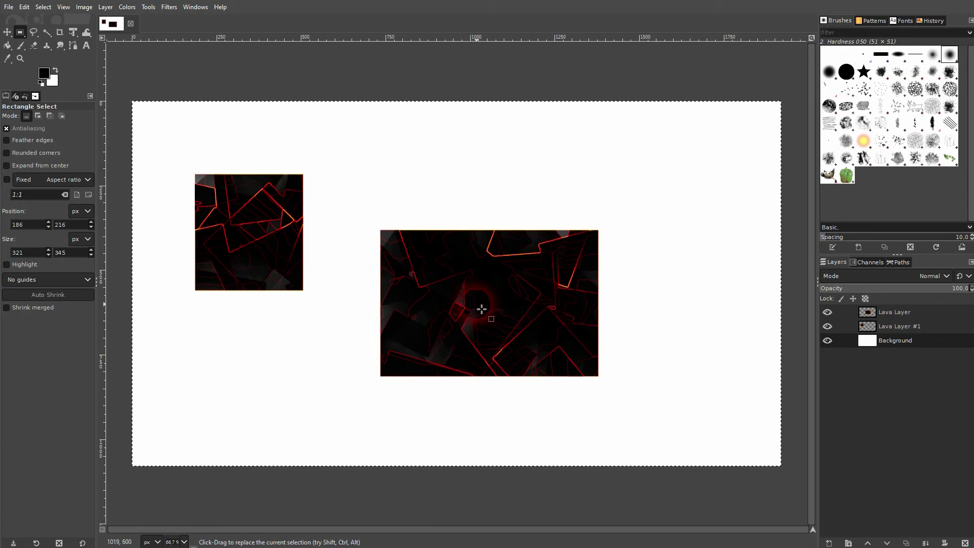
- Render full-canvas lava with the Abstract 1 gradient at size 10, then hide Lava Layer and Lava Layer #1
left_click(168, 7)
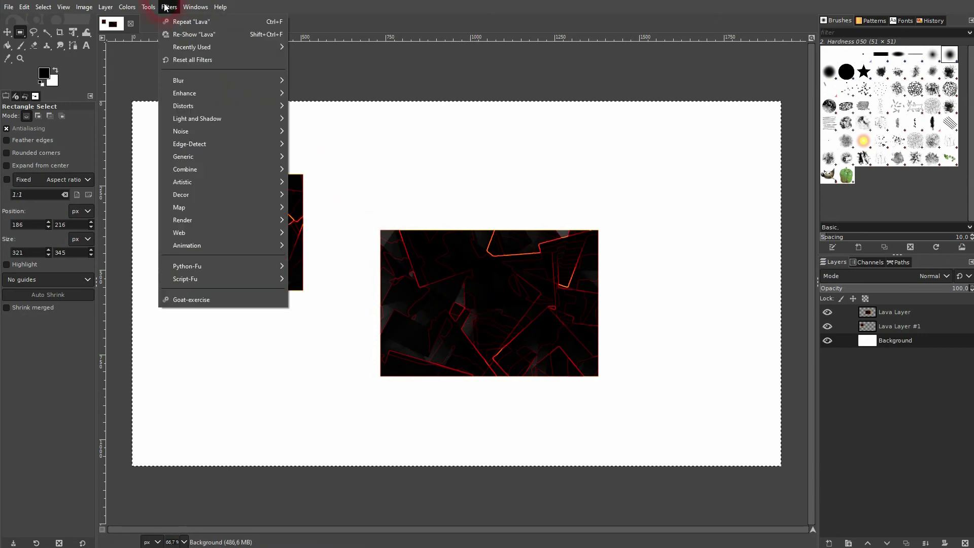
left_click(227, 35)
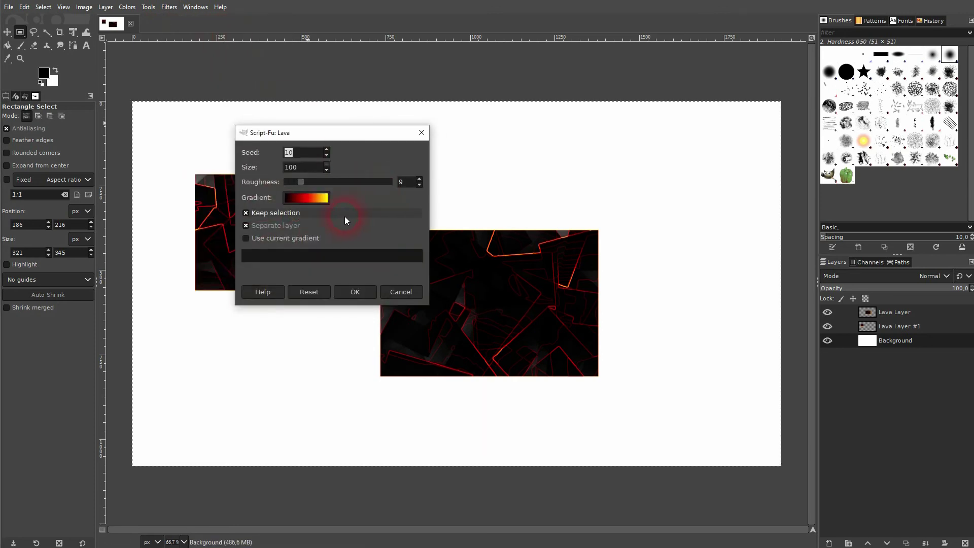
left_click(294, 200)
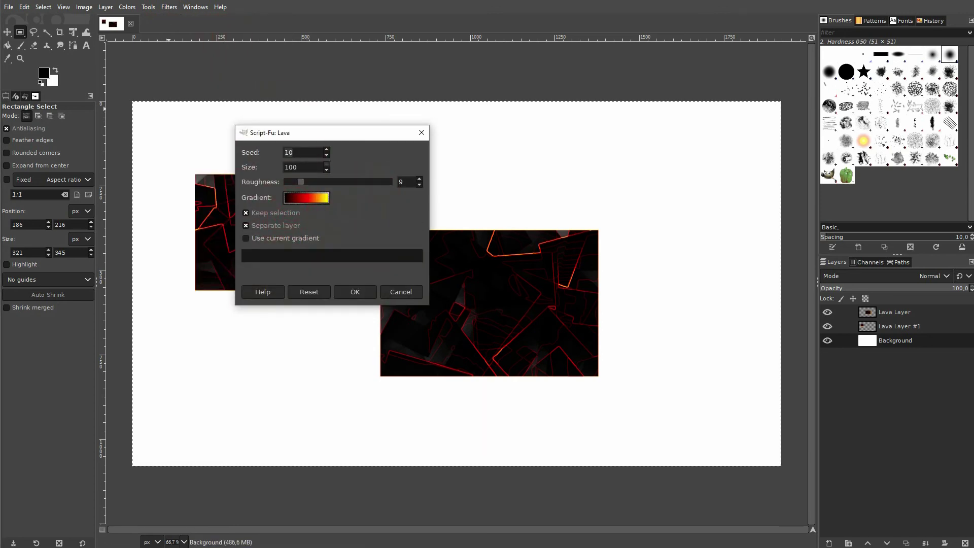
scroll(581, 176, "down", 2)
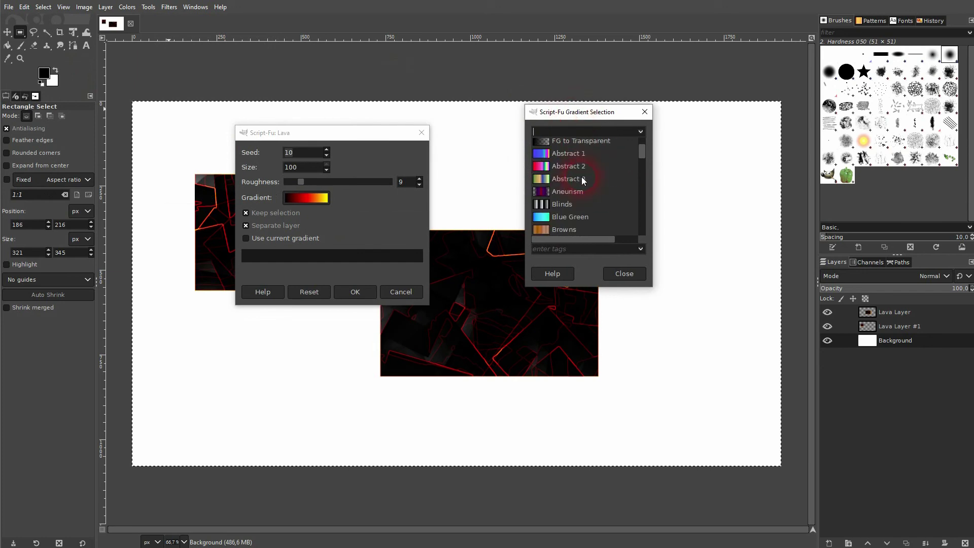
scroll(581, 177, "up", 1)
left_click(573, 187)
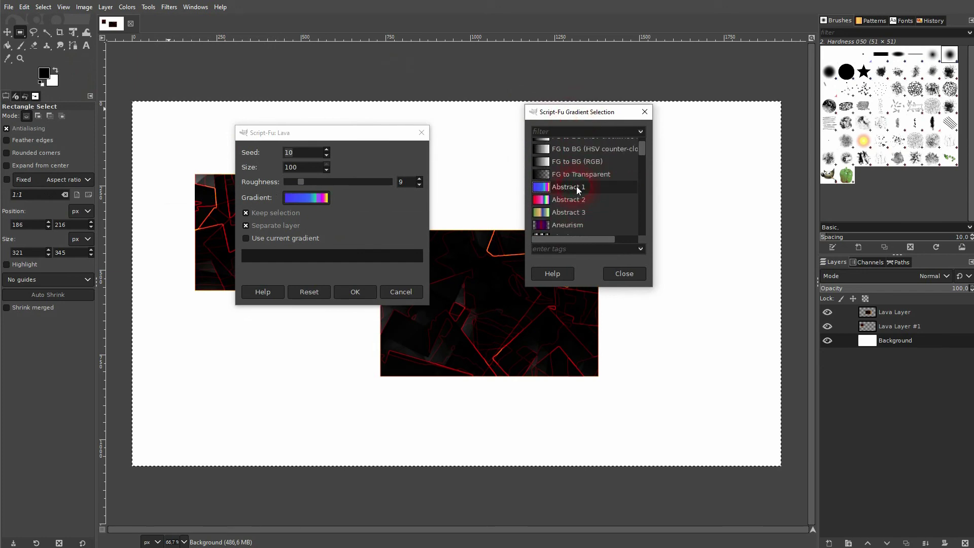
left_click(304, 171)
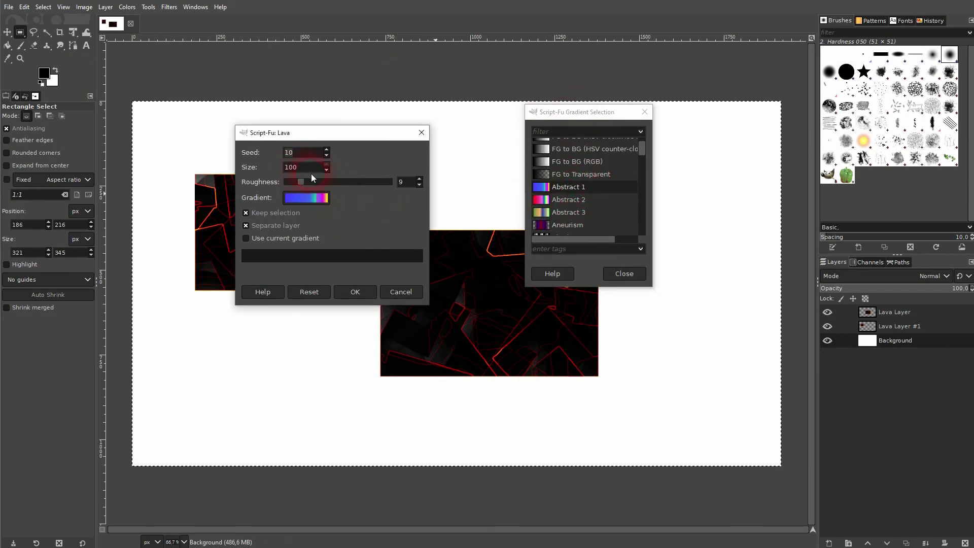
key("BackSpace")
left_click(623, 273)
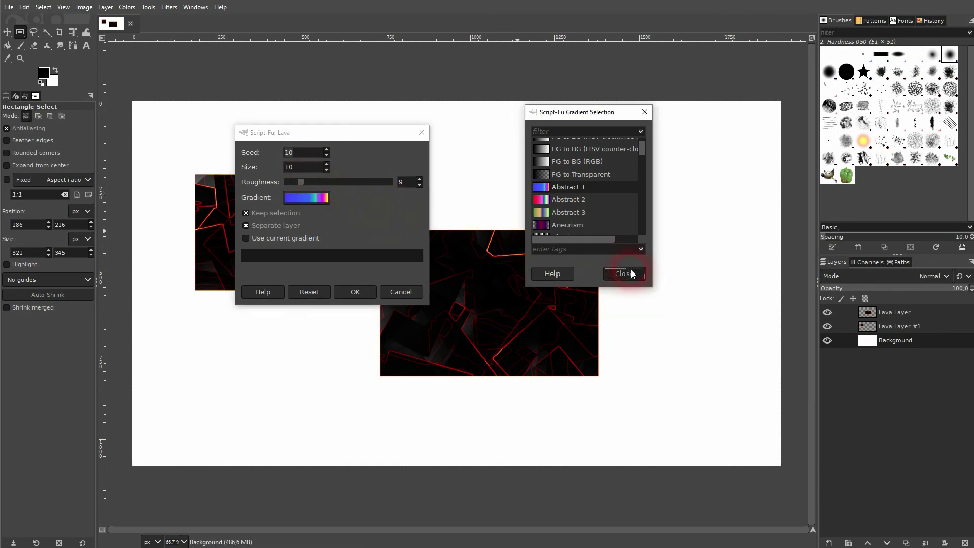
left_click(364, 293)
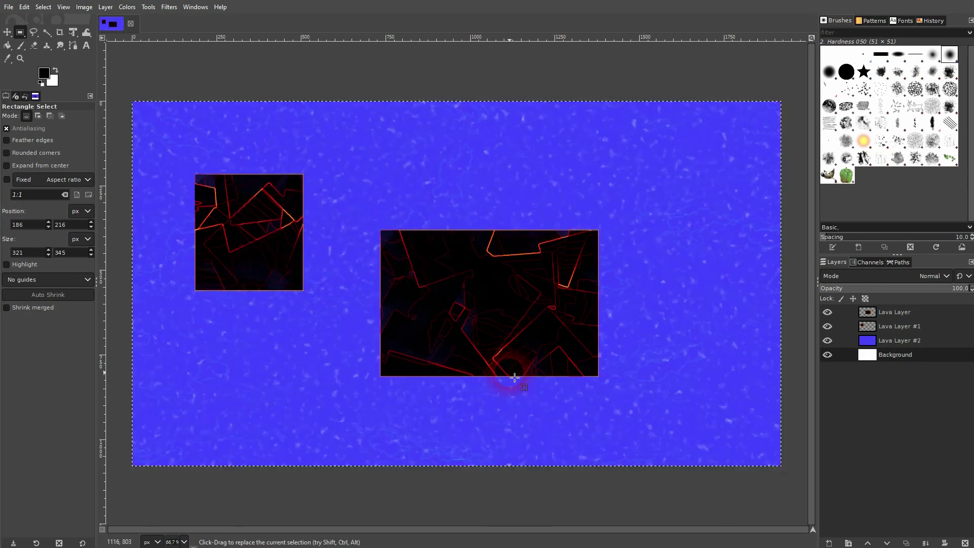
left_click(826, 313)
left_click(826, 326)
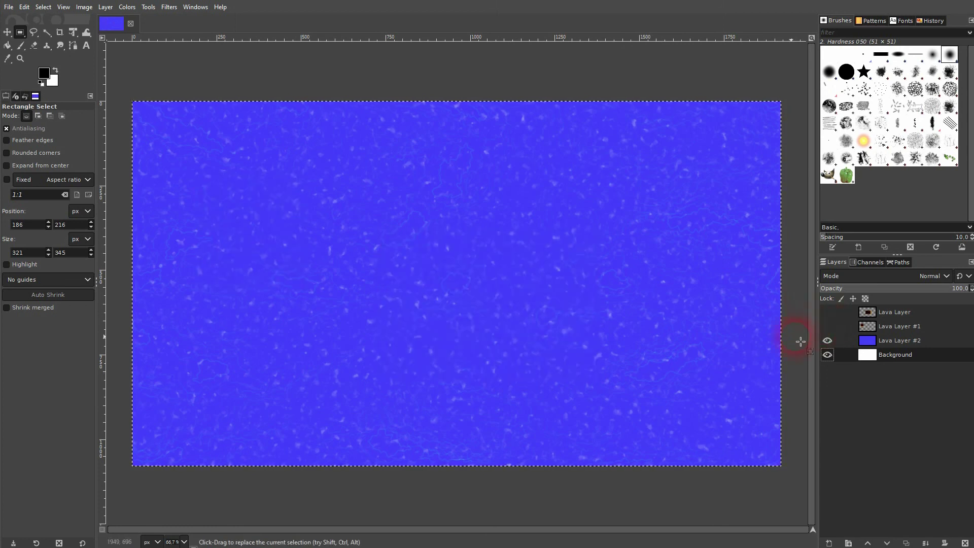